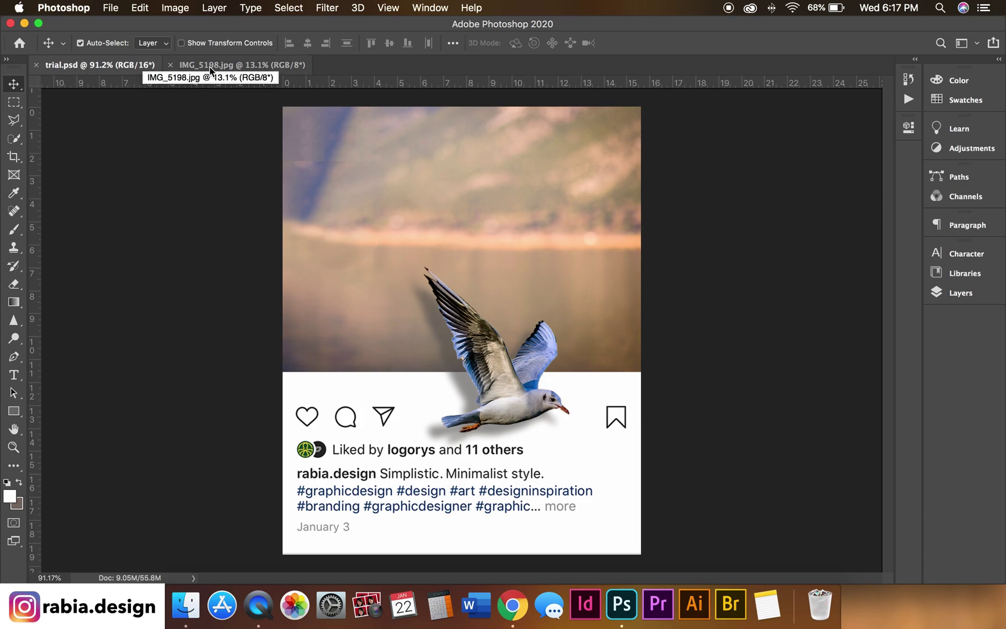
Step: In IMG_5198.jpg, crop the screenshot to a 4:5 ratio around the leaf photo and its caption, excluding the posts above and below
click(211, 66)
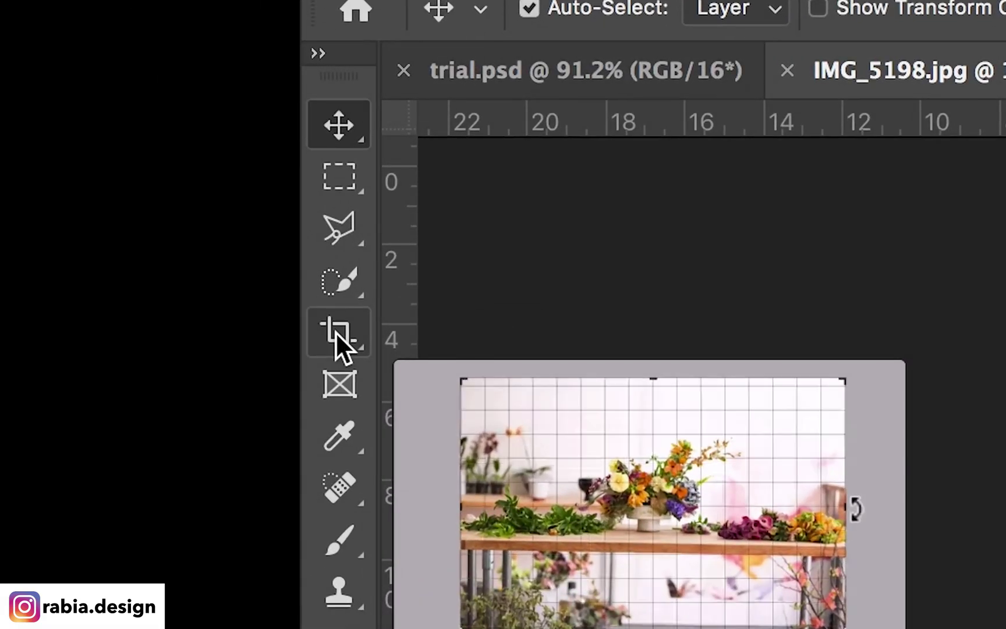
click(13, 159)
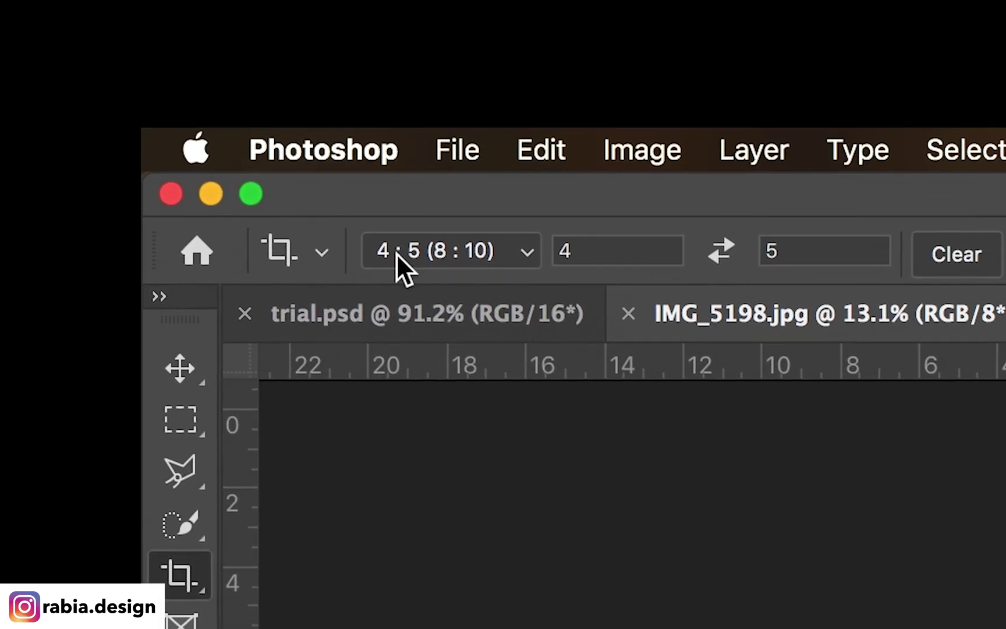
click(527, 82)
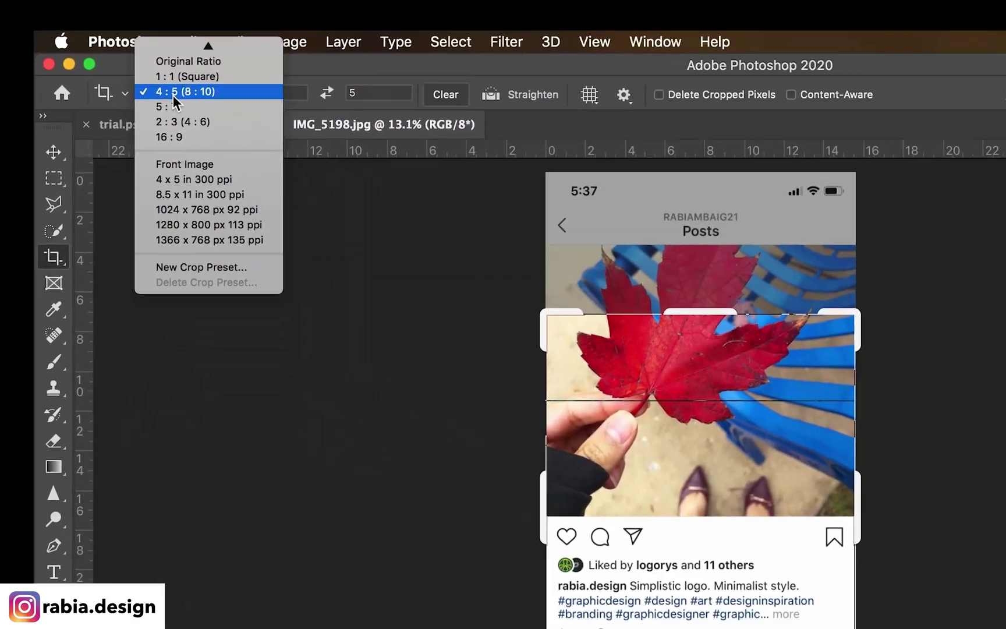
click(378, 232)
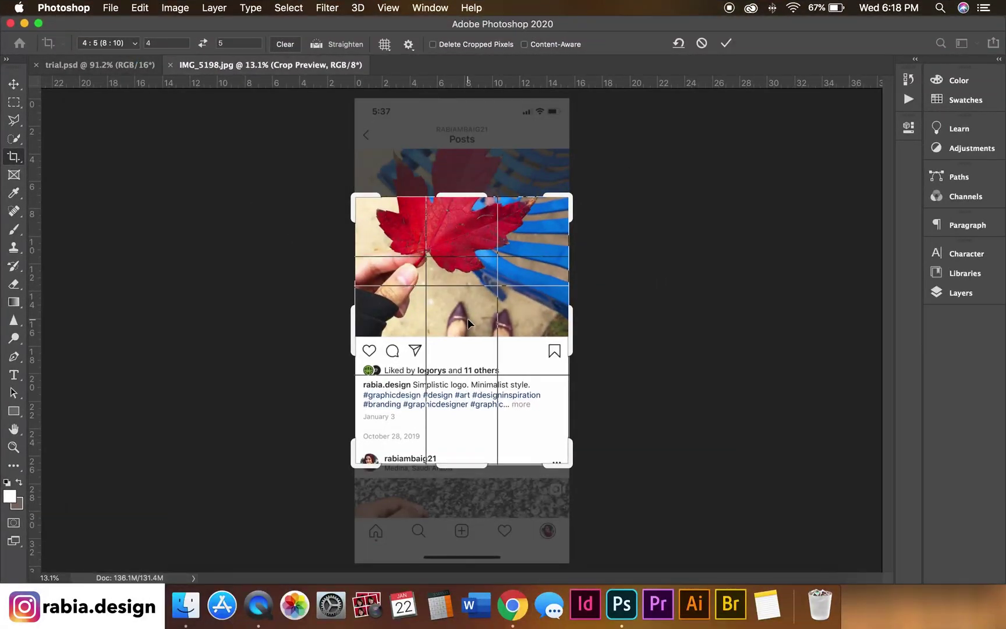
drag(458, 343, 458, 359)
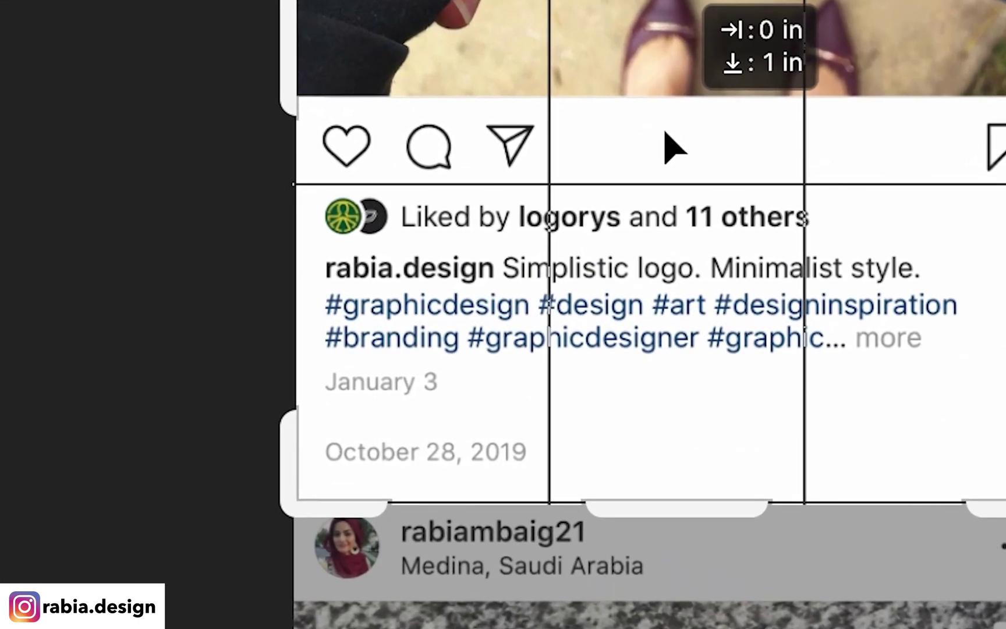
drag(670, 151, 669, 151)
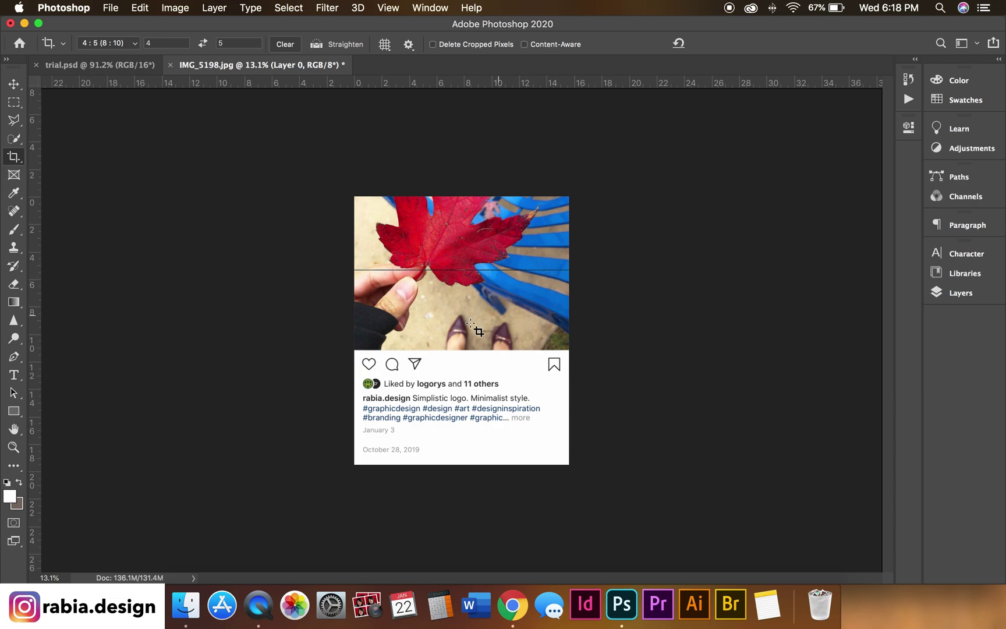
Step: Place bird-3158784_1920.jpg from the desktop into the document, aligned to its upper-left corner, and enlarge it to cover the leaf photo
key(z)
drag(461, 330, 489, 315)
key(super+h)
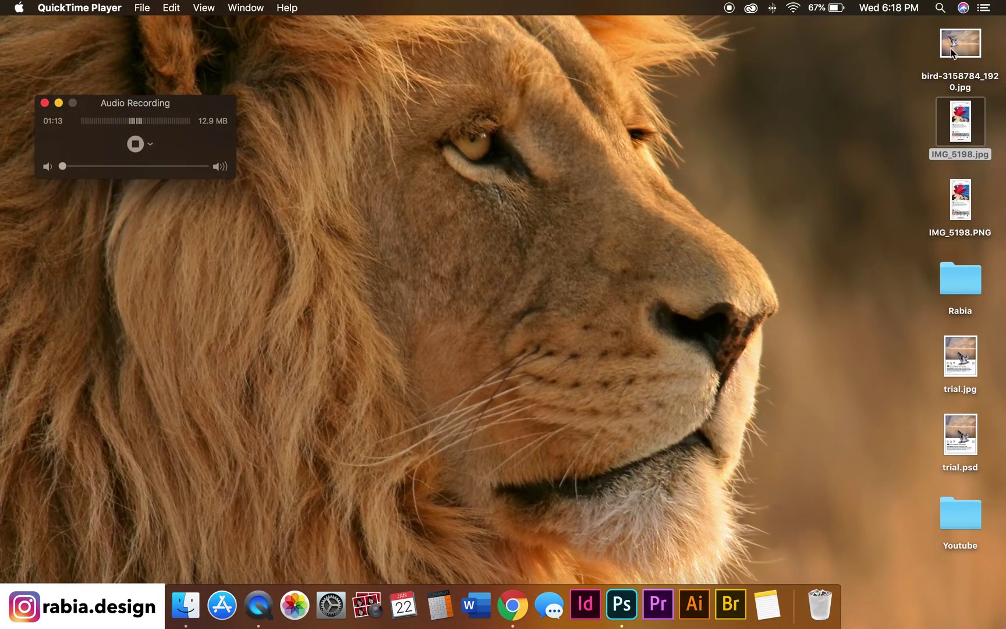
drag(952, 49, 374, 268)
drag(462, 329, 383, 197)
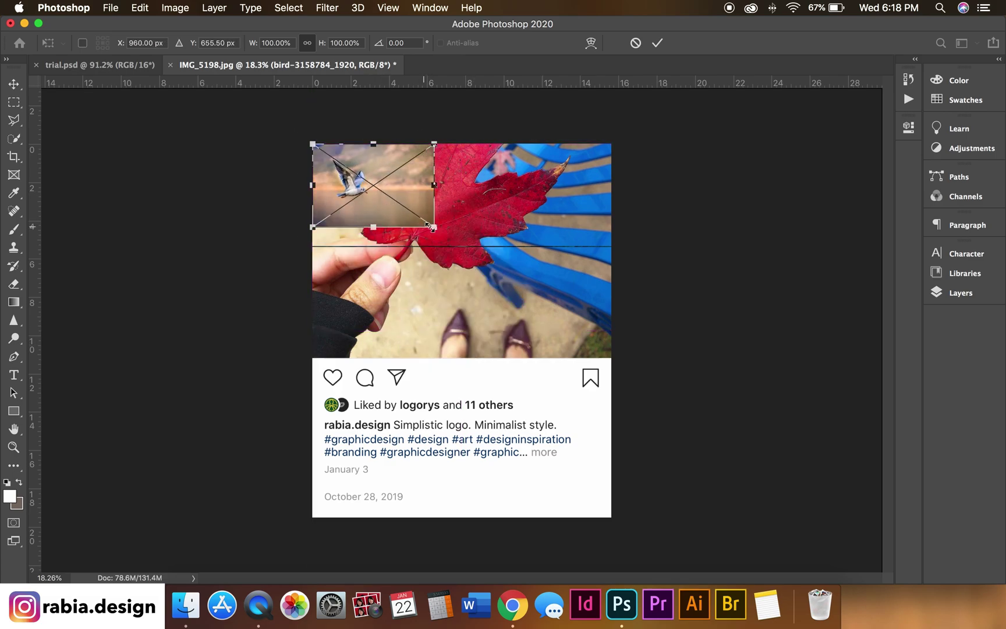
drag(431, 227, 627, 361)
drag(554, 322, 545, 322)
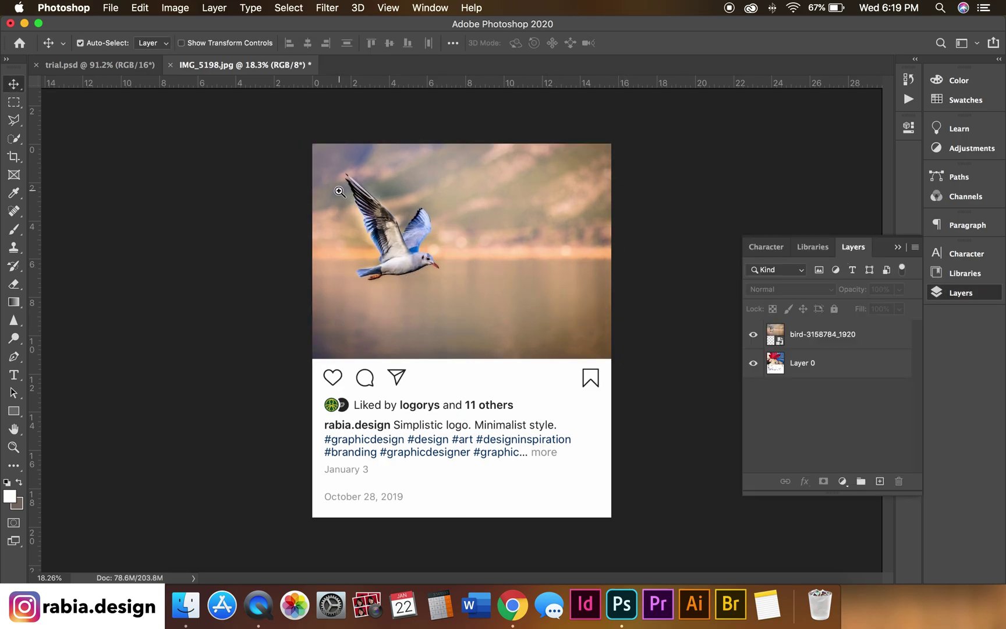
Step: Rasterize the bird-3158784_1920 layer
key(z)
drag(339, 193, 397, 185)
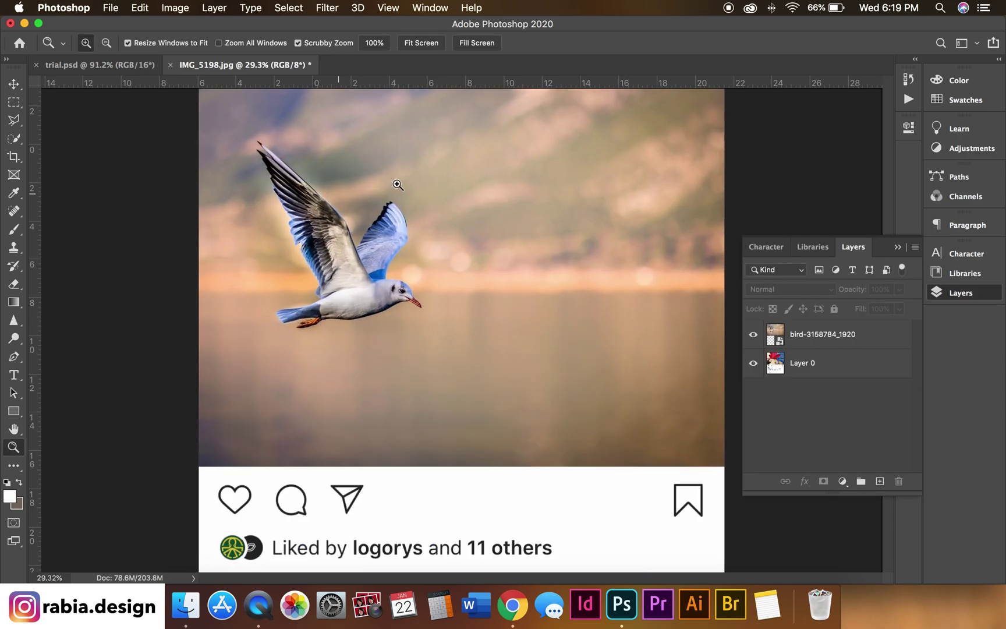
click(398, 185)
key(v)
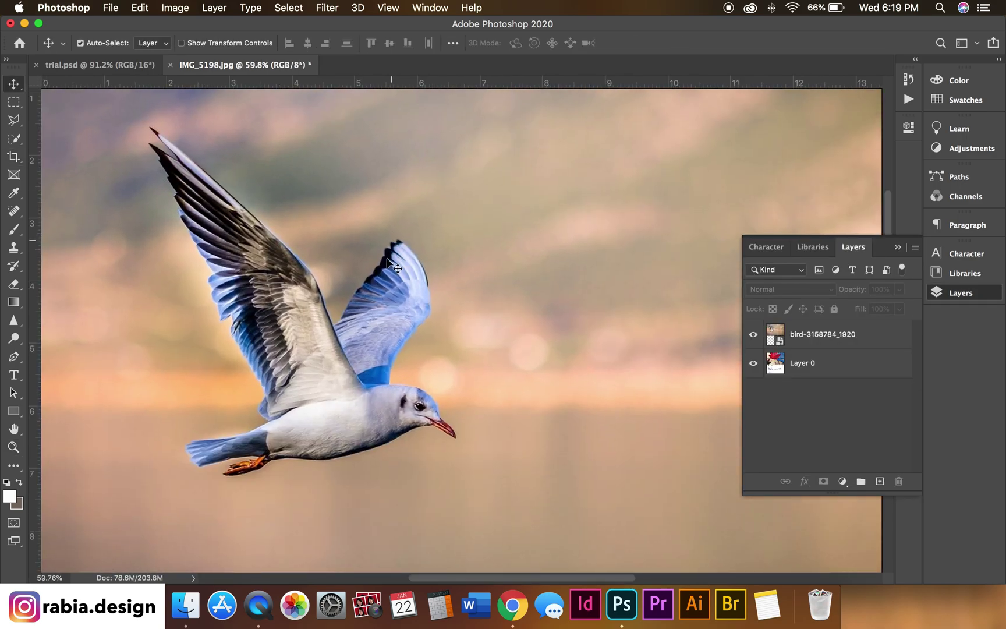
drag(356, 325, 402, 279)
key(z)
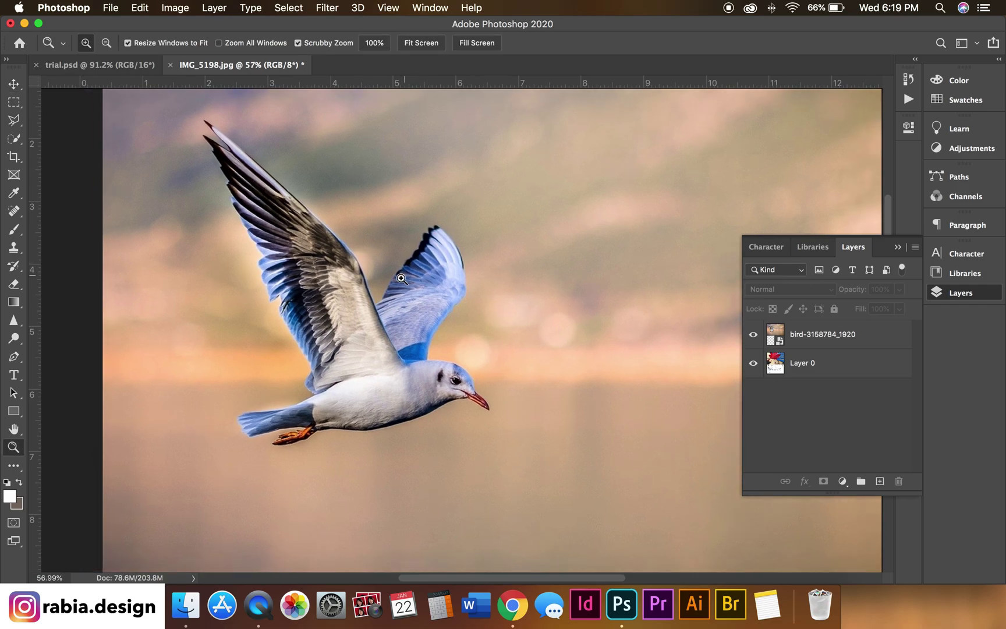
key(v)
right_click(836, 334)
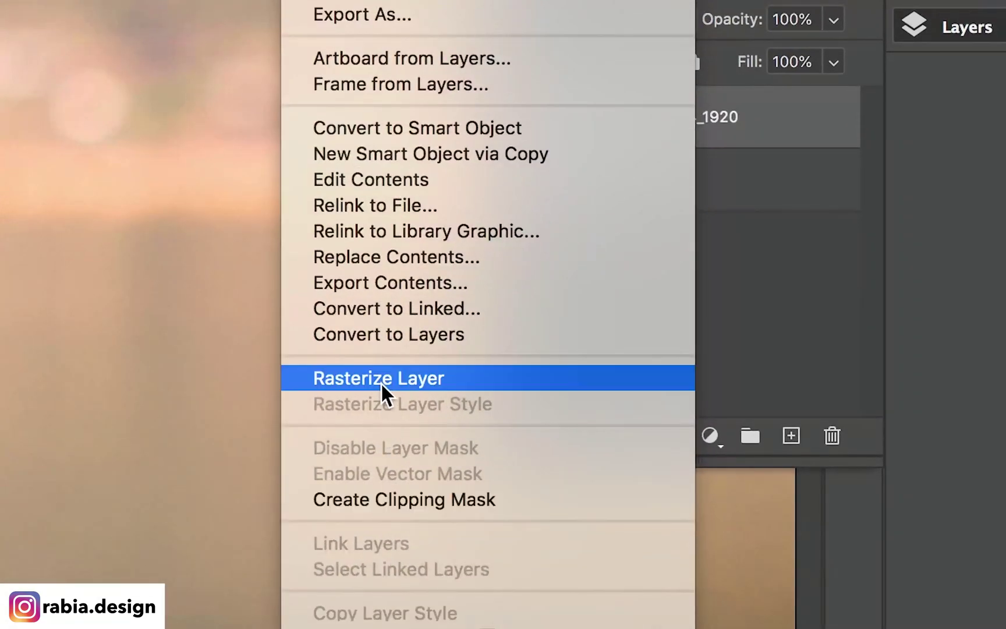
click(381, 384)
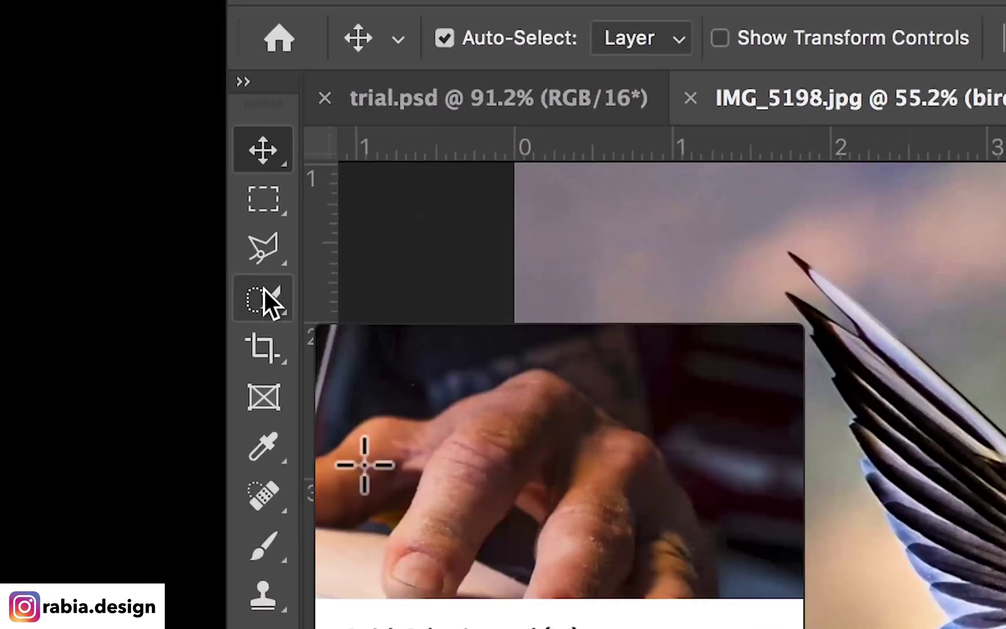
Step: Select the bird with Select Subject and copy it onto its own layer
click(14, 138)
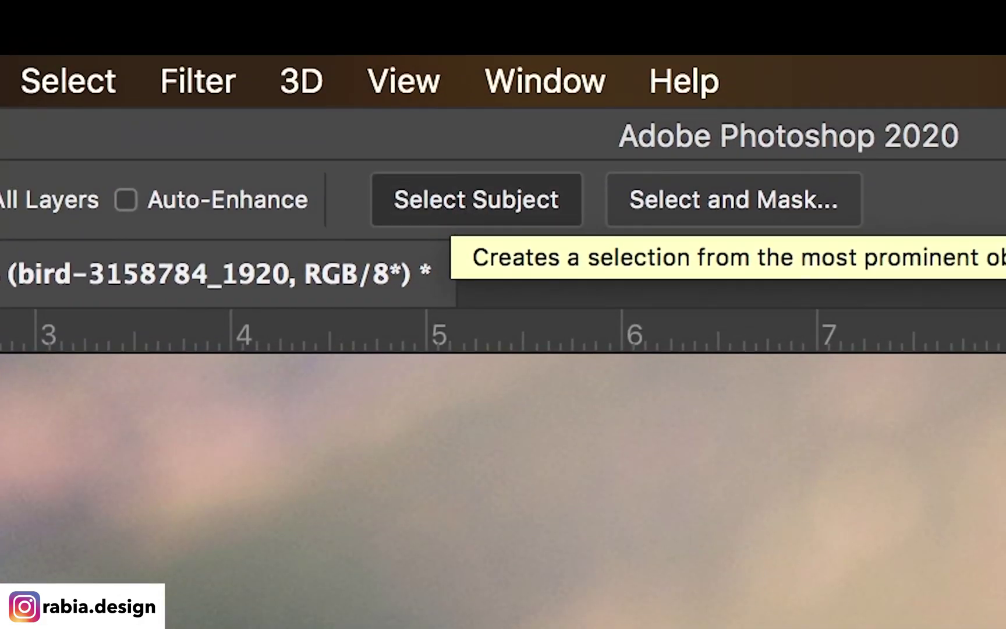
click(476, 200)
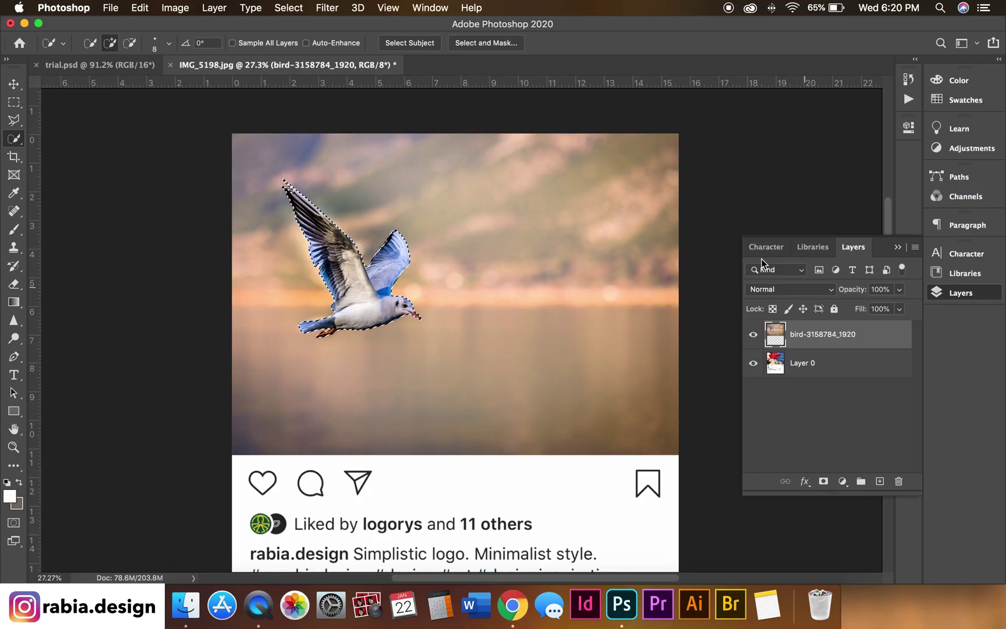
key(super+j)
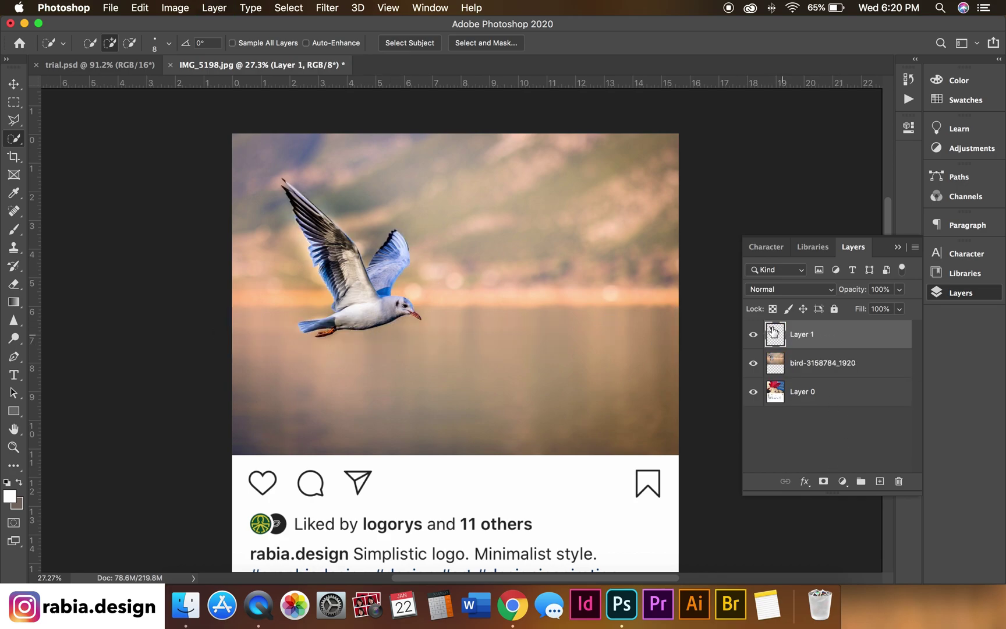
Step: Move the cut-out bird down so it overlaps the photo's lower edge and the white caption area
key(v)
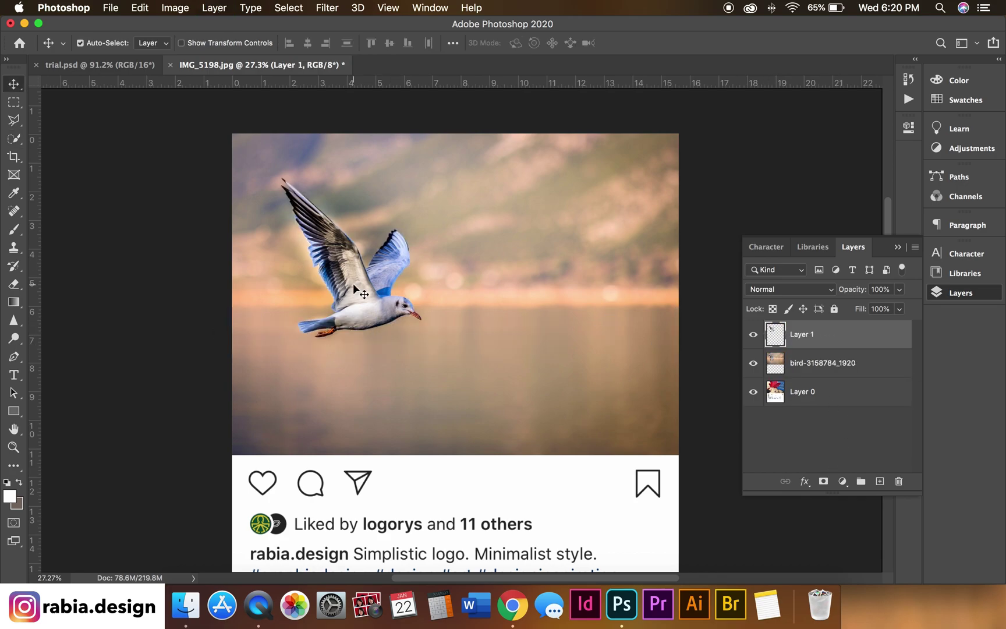
drag(353, 283, 513, 474)
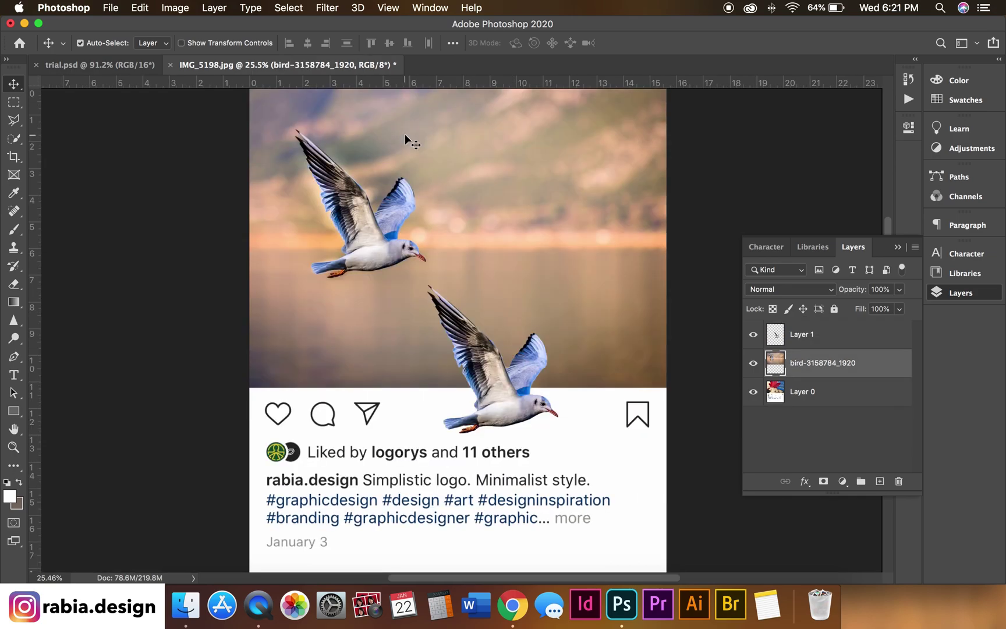
Step: Remove the original bird from the bird-3158784_1920 layer with the content-aware Spot Healing Brush
scroll(412, 142, left, 3)
key(z)
alt+click(442, 138)
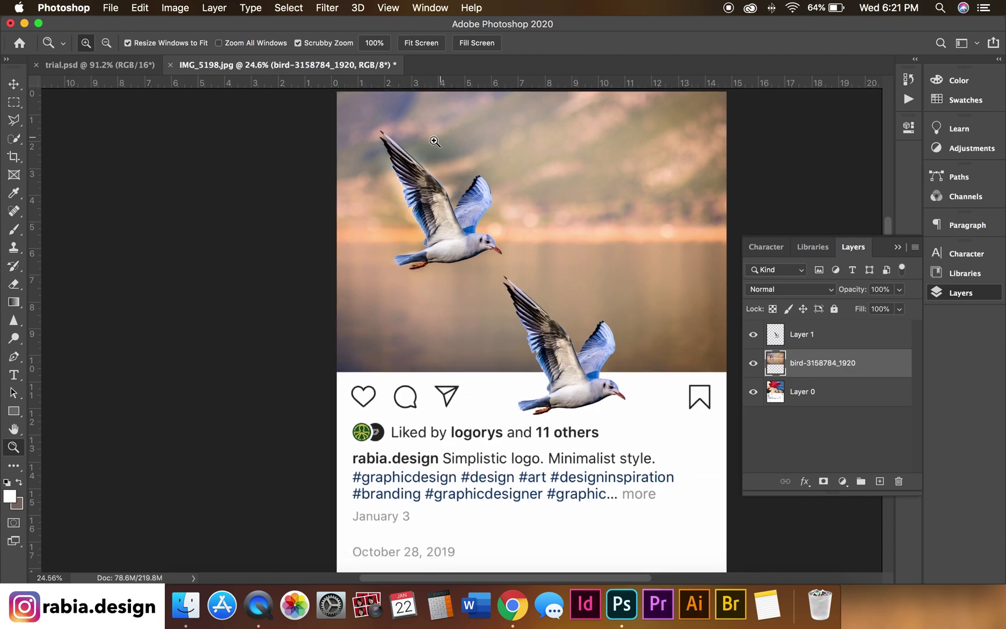
key(v)
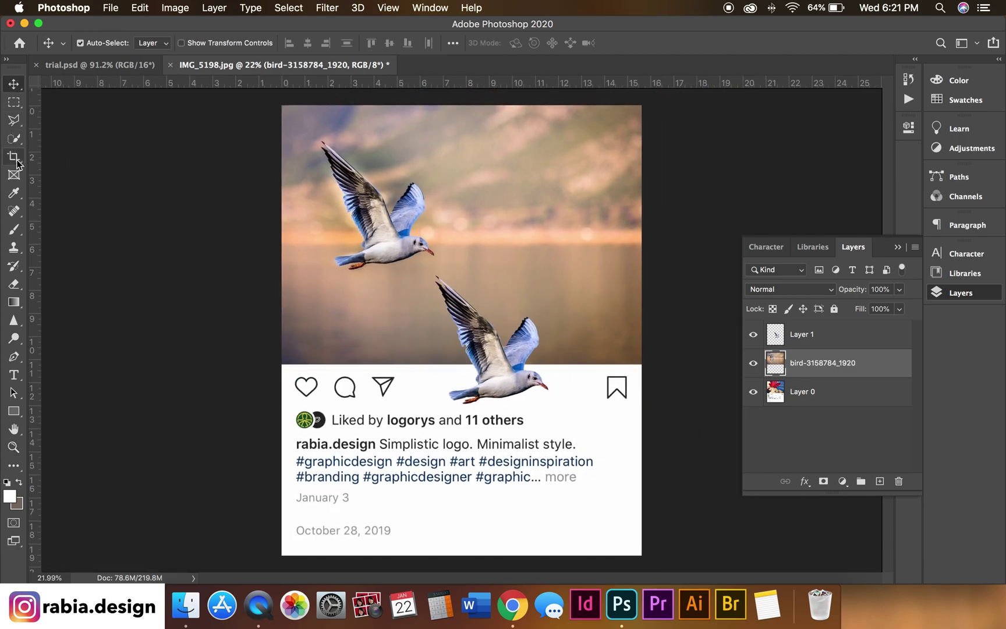
click(14, 211)
right_click(406, 224)
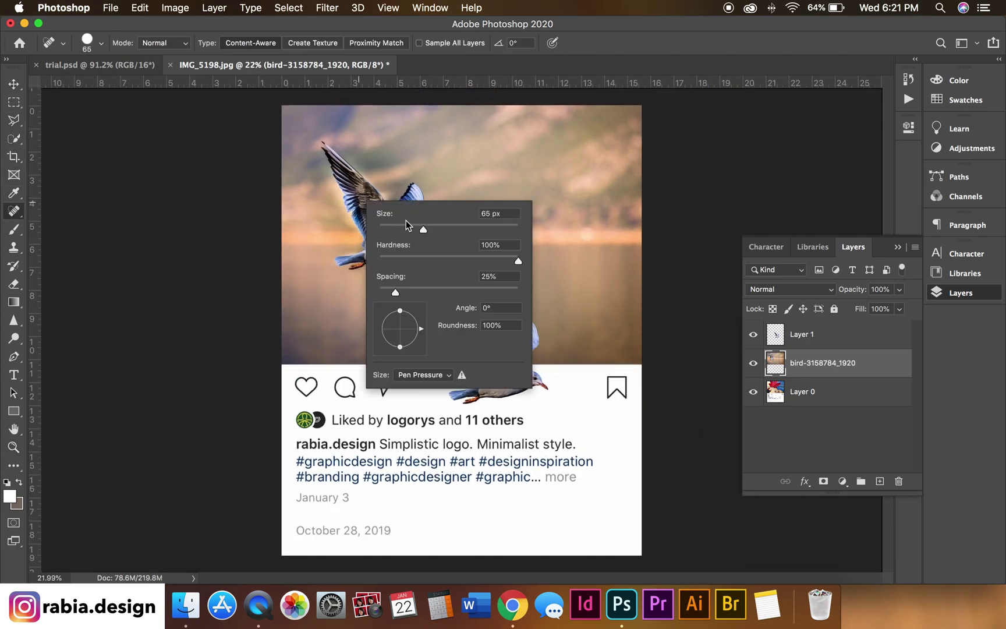
mouse_move(313, 148)
mouse_down()
mouse_move(384, 203)
mouse_move(400, 230)
mouse_move(409, 191)
mouse_move(407, 241)
mouse_move(365, 259)
mouse_move(414, 236)
mouse_move(356, 252)
mouse_move(361, 196)
mouse_move(375, 209)
mouse_move(361, 258)
mouse_move(337, 262)
mouse_move(441, 235)
mouse_up()
Step: Enlarge the cut-out bird on Layer 1 proportionally with Free Transform
key(v)
click(502, 375)
key(super+t)
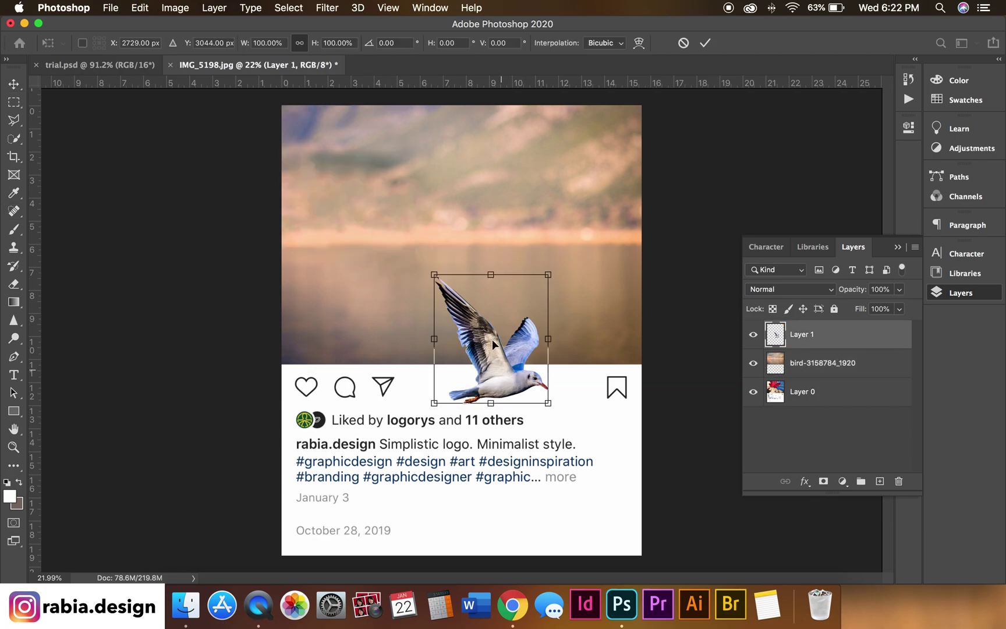
drag(434, 275, 400, 234)
key(Return)
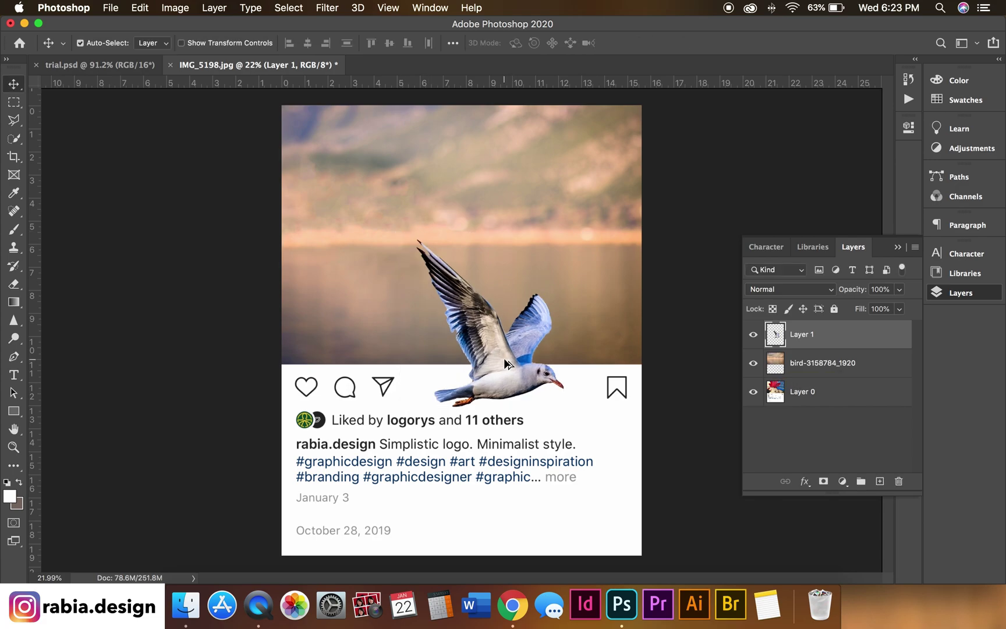
Step: Duplicate the cut-out bird with a slight leftward offset and place the copy's layer below Layer 1
drag(460, 365, 480, 359)
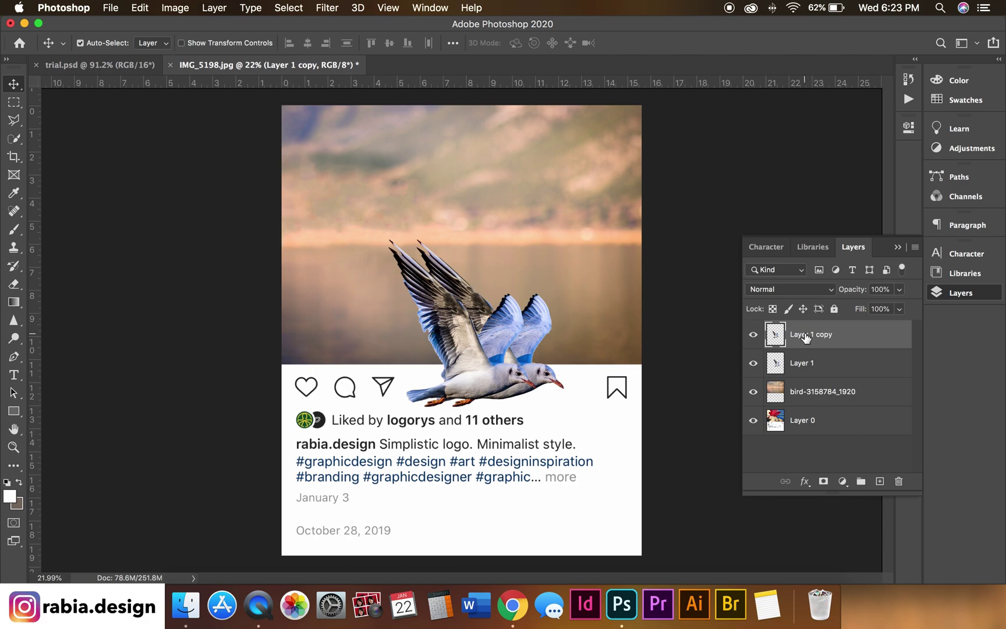
drag(806, 338, 803, 366)
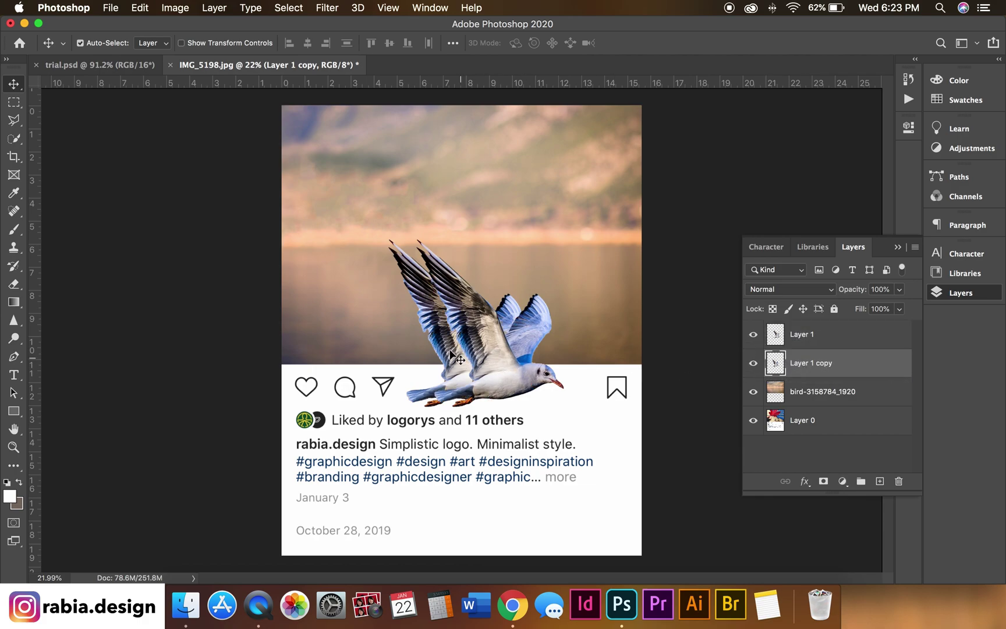
Step: Load the lower bird copy's outline as a selection, fill it with dark grey #484747 at 100% opacity, and deselect
super+click(775, 358)
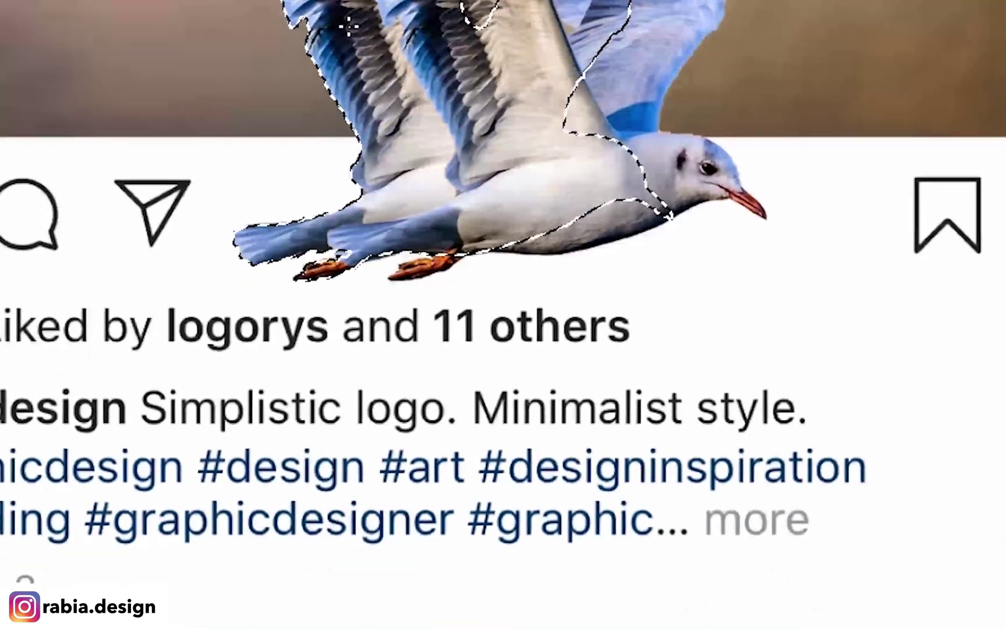
right_click(348, 25)
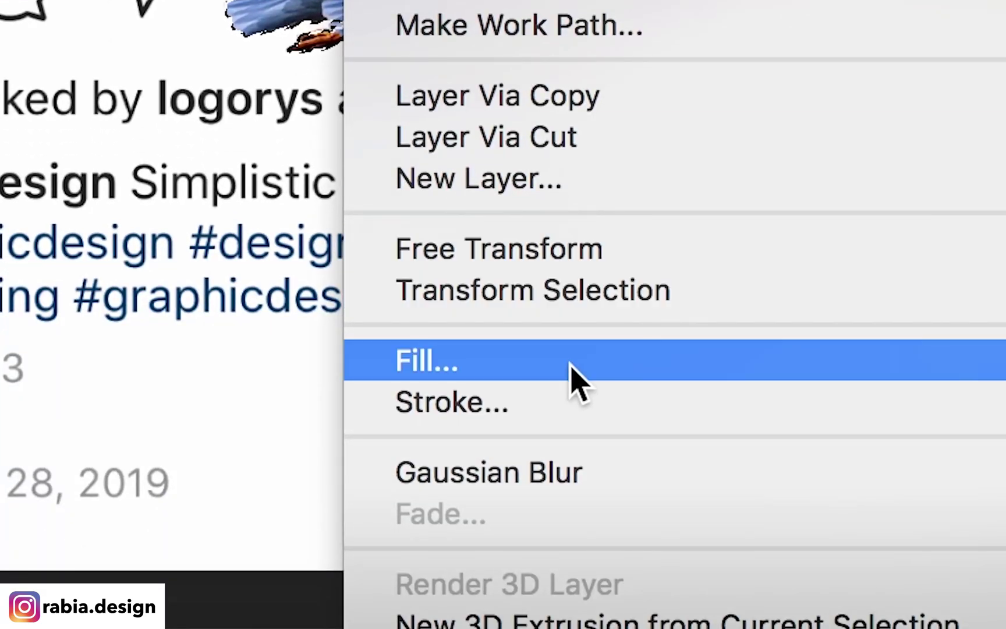
click(578, 381)
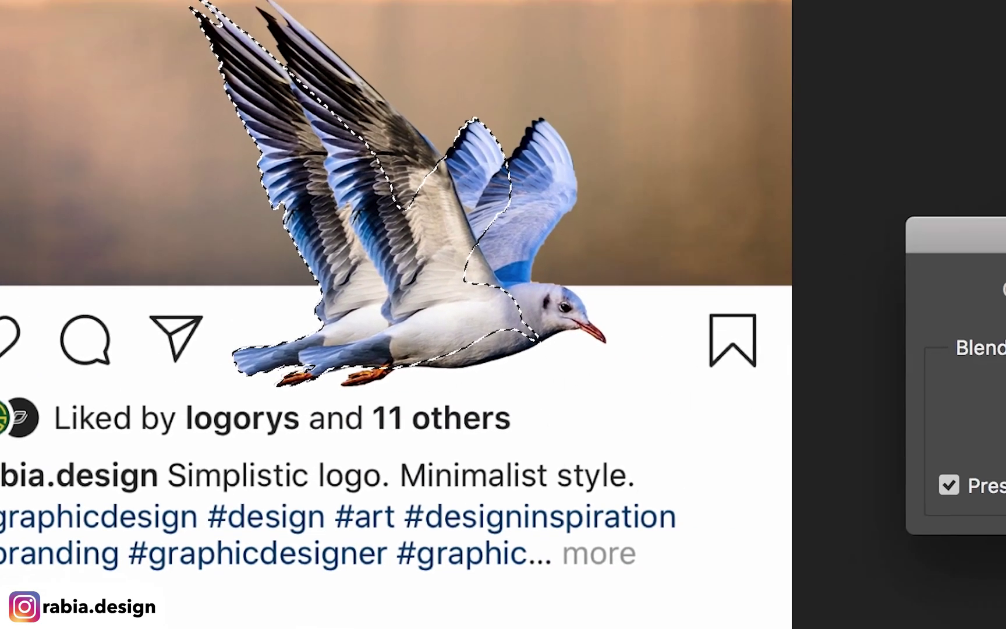
click(630, 316)
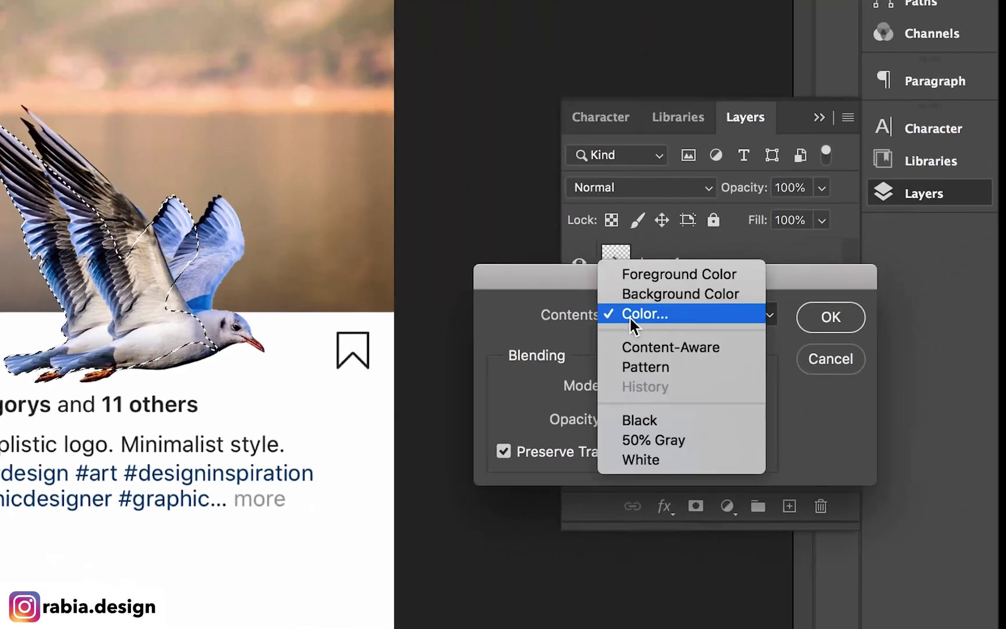
click(629, 317)
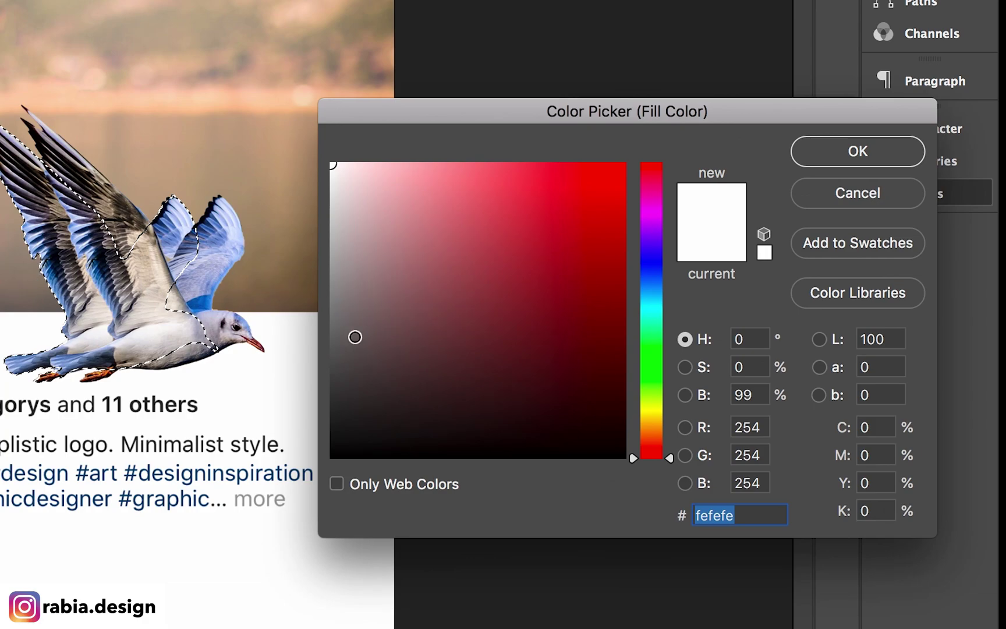
mouse_move(355, 337)
mouse_down()
mouse_move(330, 360)
mouse_move(337, 374)
mouse_up()
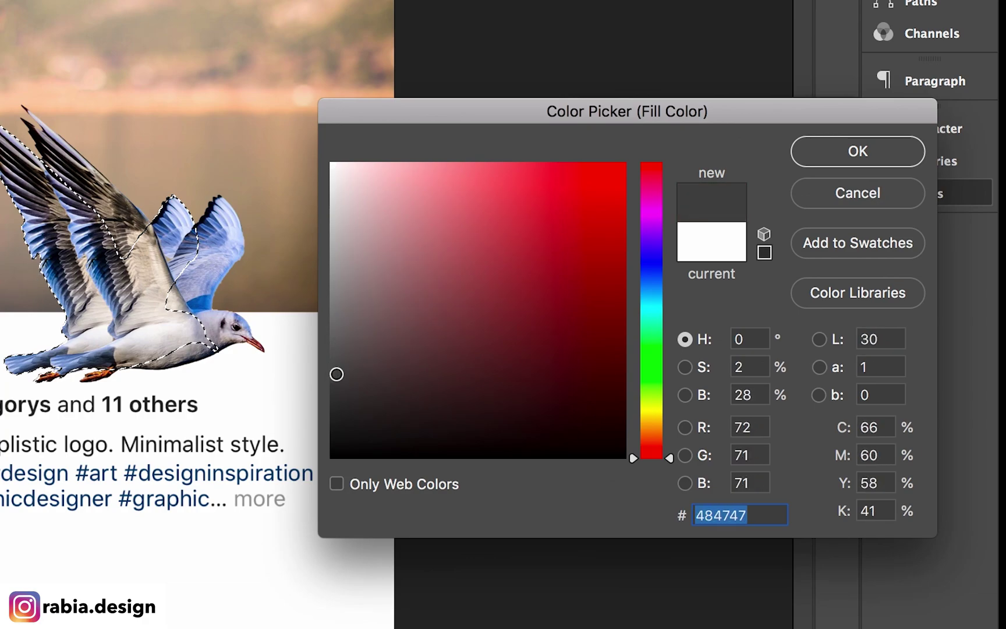
click(833, 153)
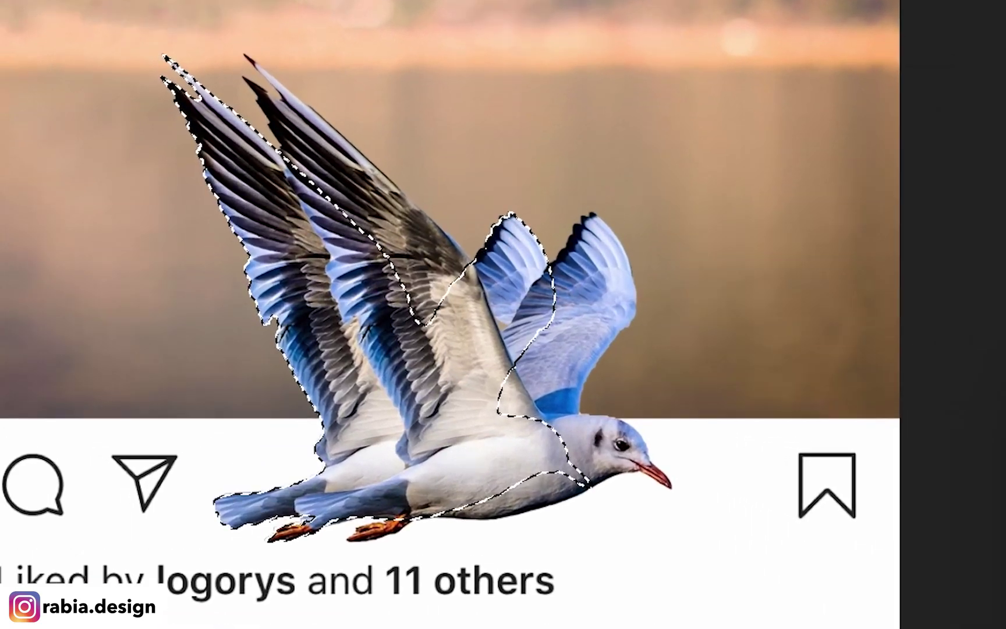
click(831, 317)
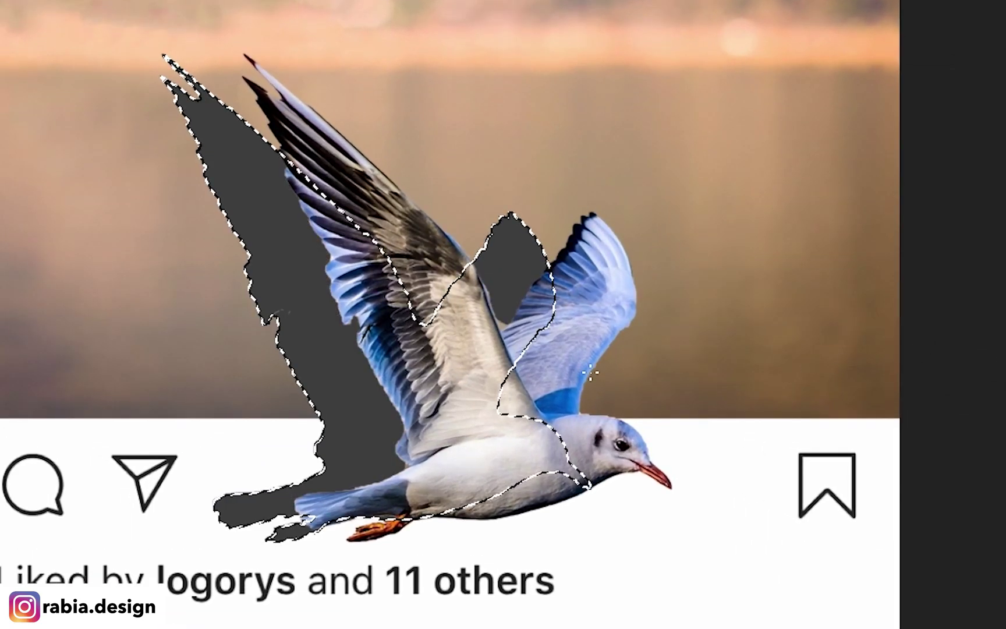
key(ctrl+d)
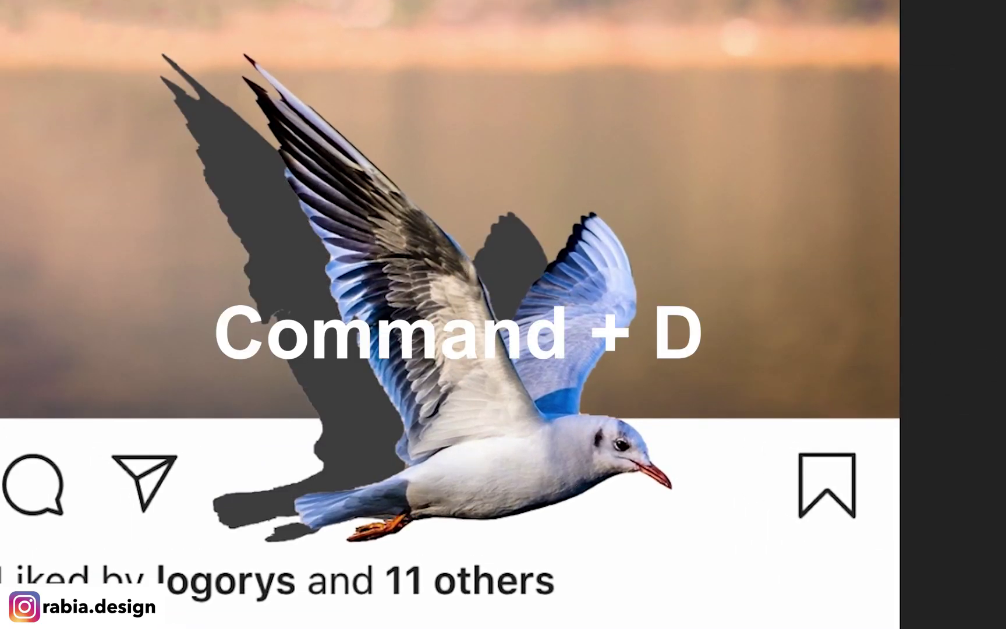
Step: Soften the grey bird silhouette with a Gaussian Blur to form a shadow
click(404, 234)
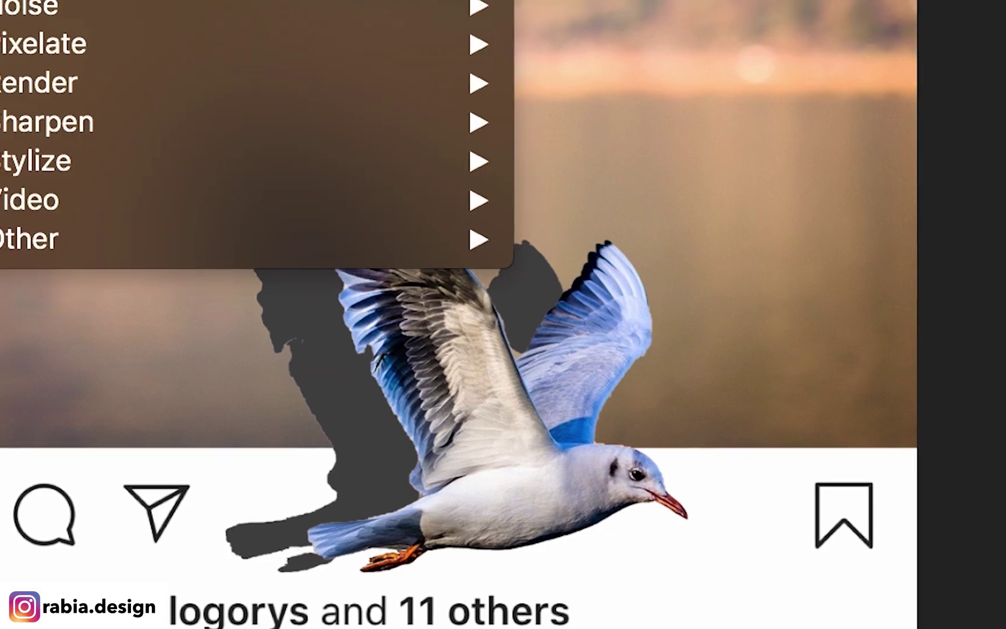
mouse_move(375, 452)
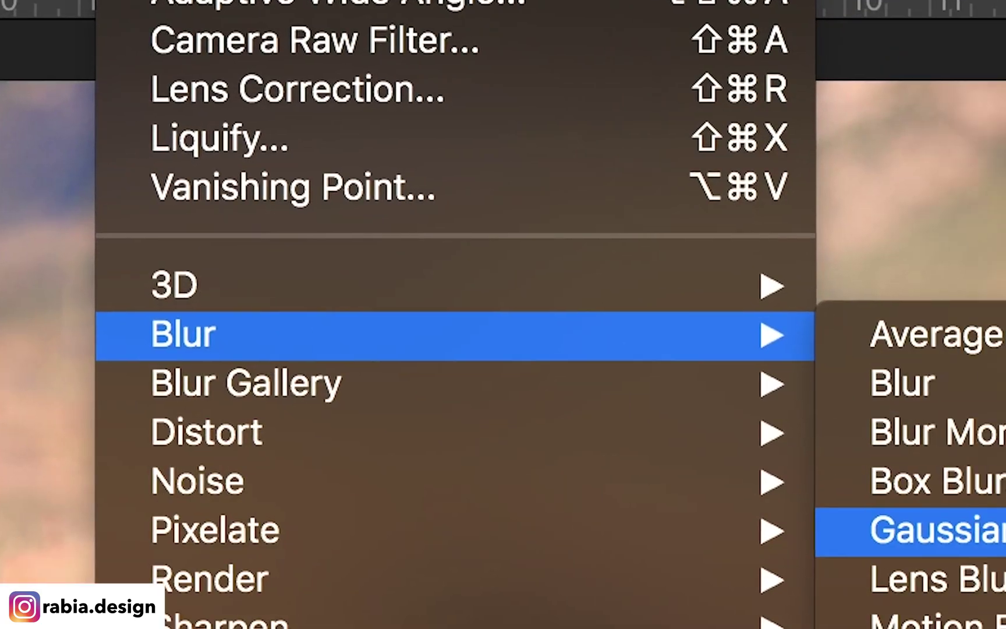
click(984, 558)
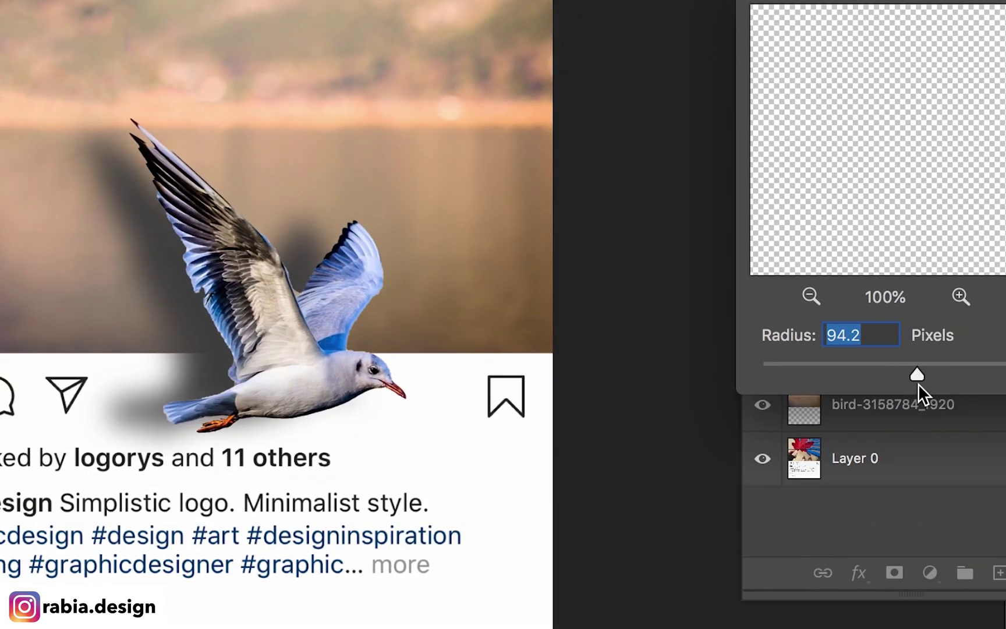
drag(921, 373, 906, 372)
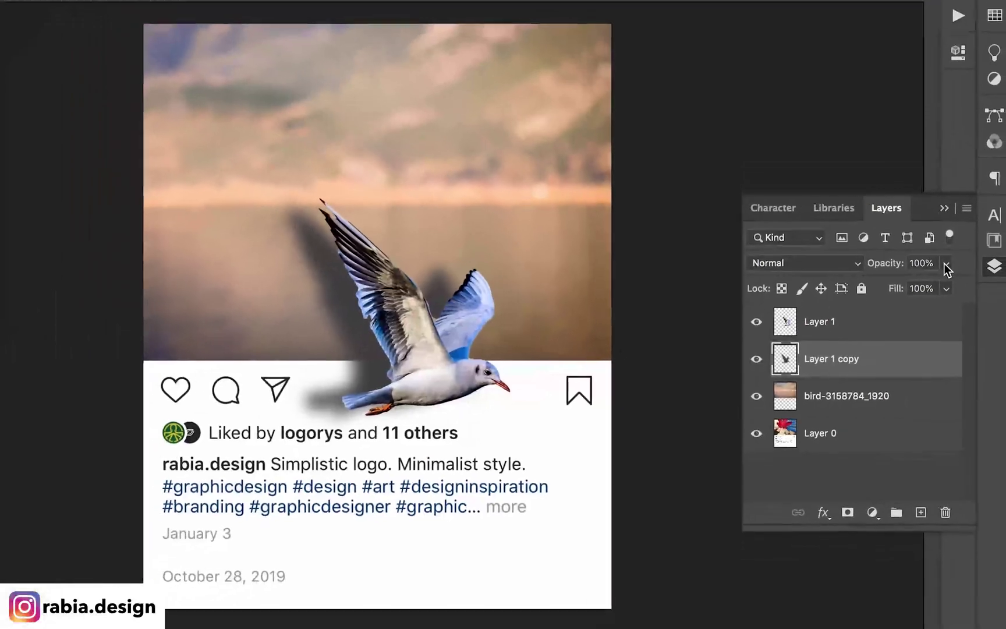
Step: Set the opacity of the blurred shadow layer, Layer 1 copy, to 77%
click(947, 266)
drag(902, 295, 906, 297)
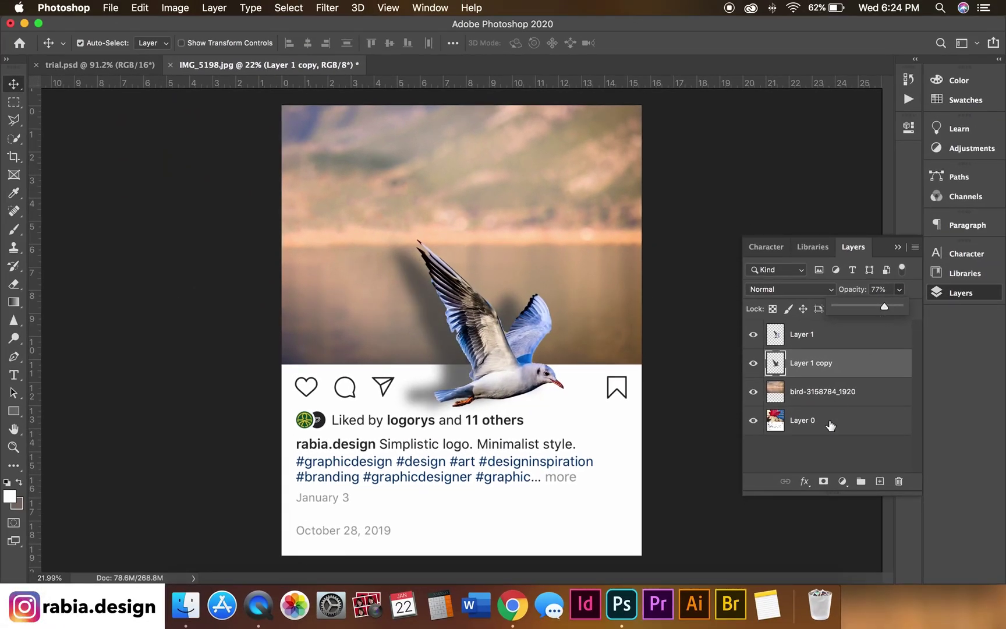
click(809, 451)
Step: Move the shadow slightly down and to the right so it sits closer behind the bird
drag(431, 334, 443, 352)
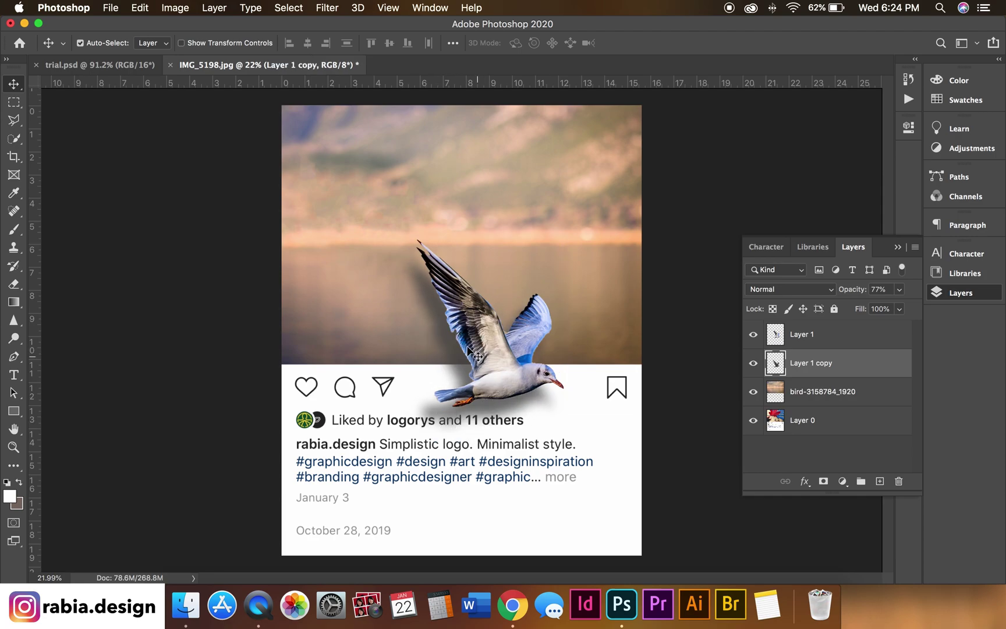
drag(449, 341, 450, 340)
key(super+space)
drag(493, 251, 489, 254)
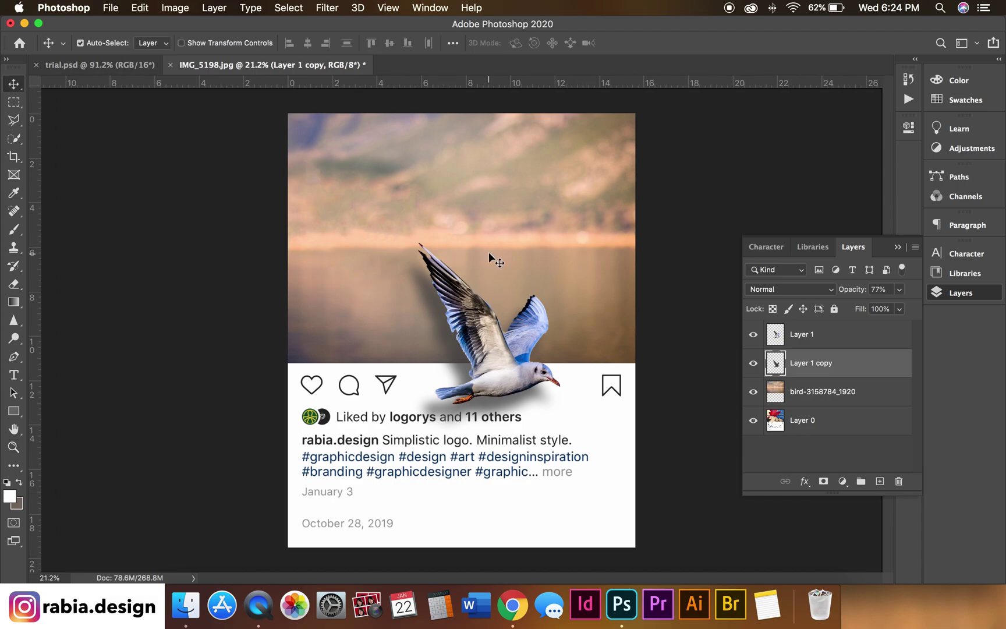